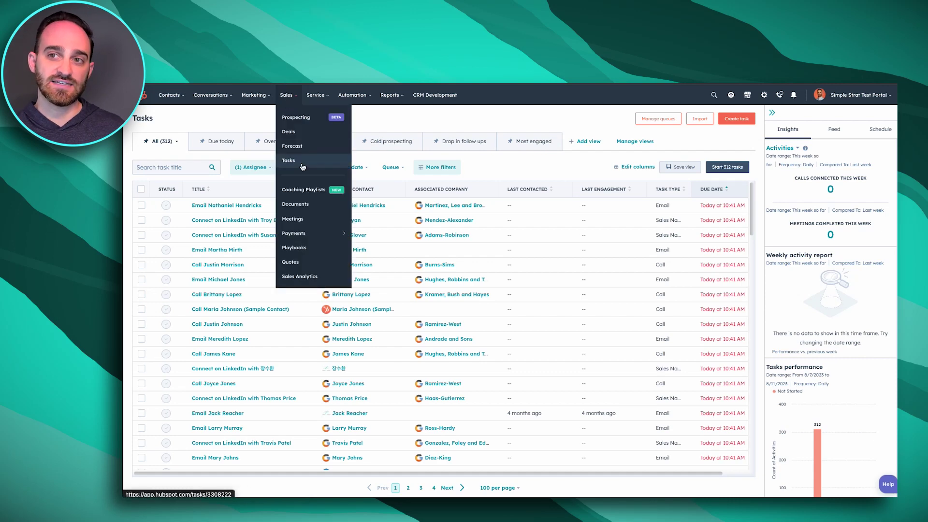
Step: Go to Sales > Tasks to list all 312 tasks assigned to the rep
click(302, 165)
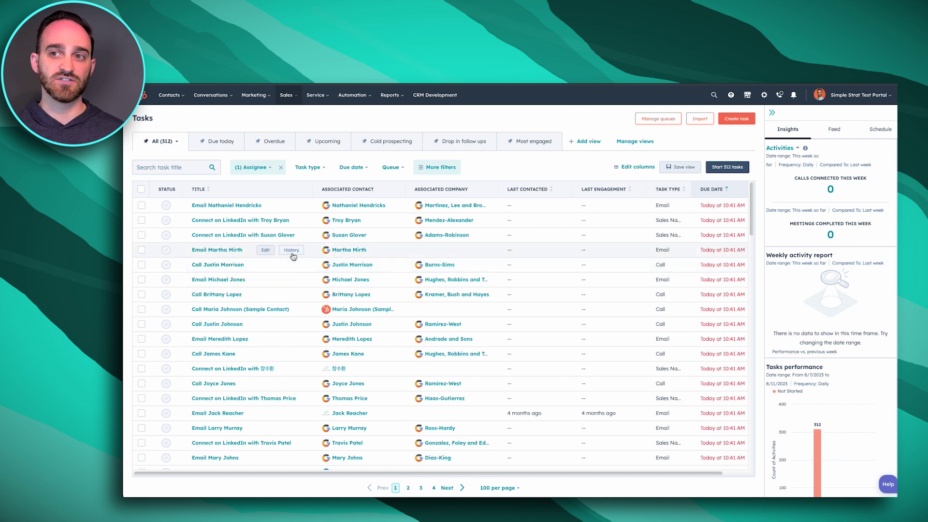
Step: Filter the task type to Call only, after trying LinkedIn and Email, leaving 158 tasks
click(312, 166)
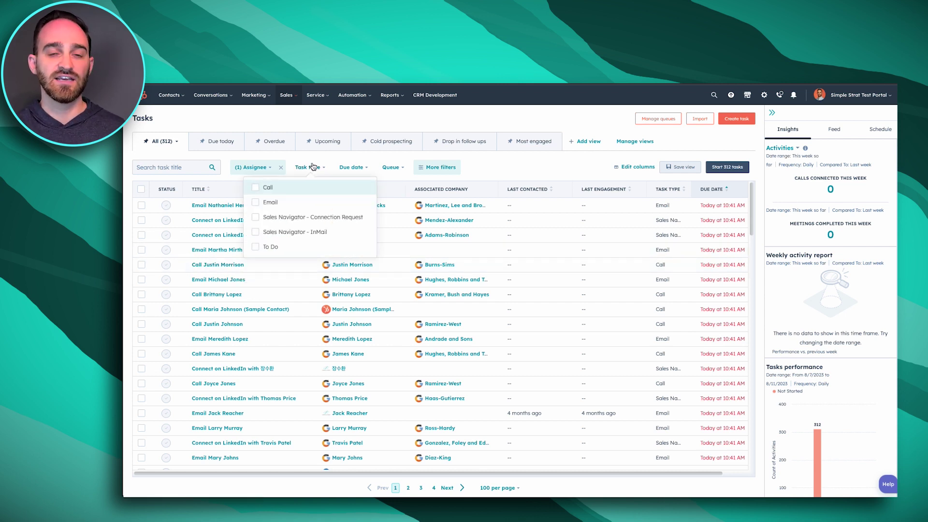
click(313, 218)
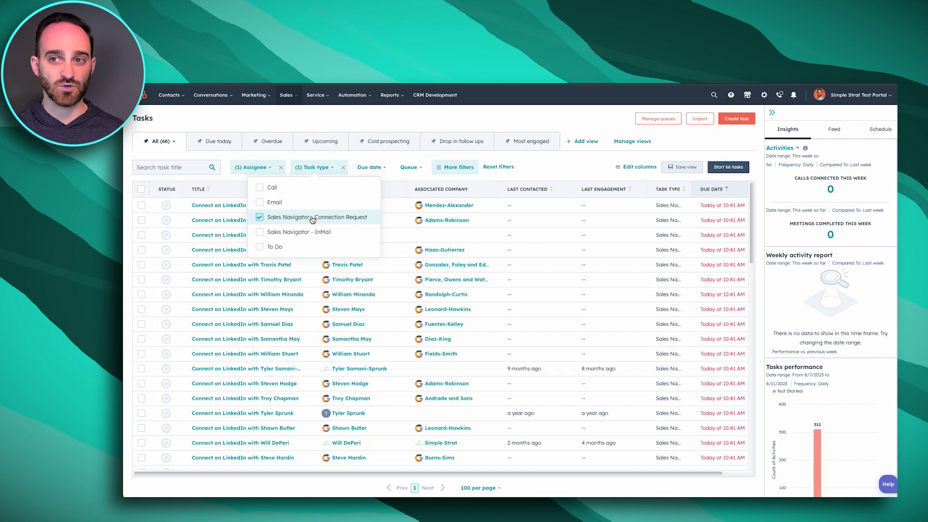
click(271, 217)
click(275, 206)
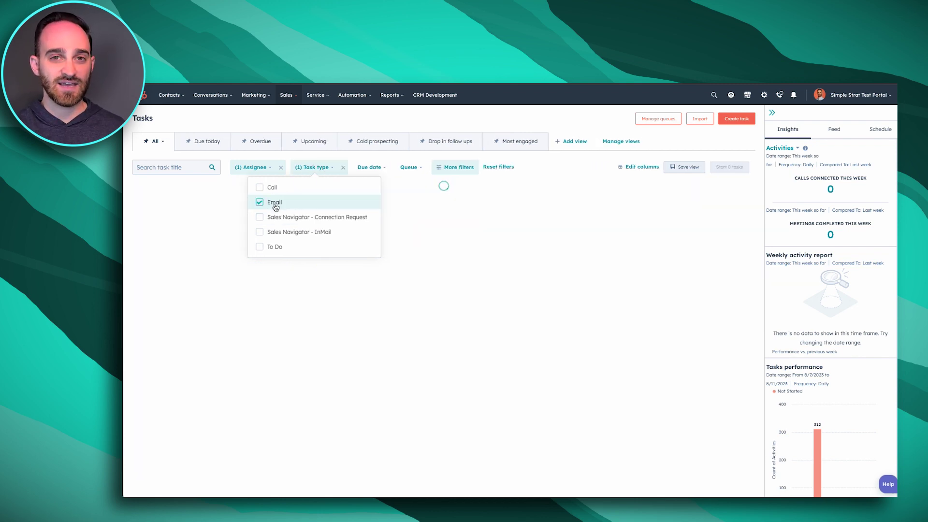
click(274, 204)
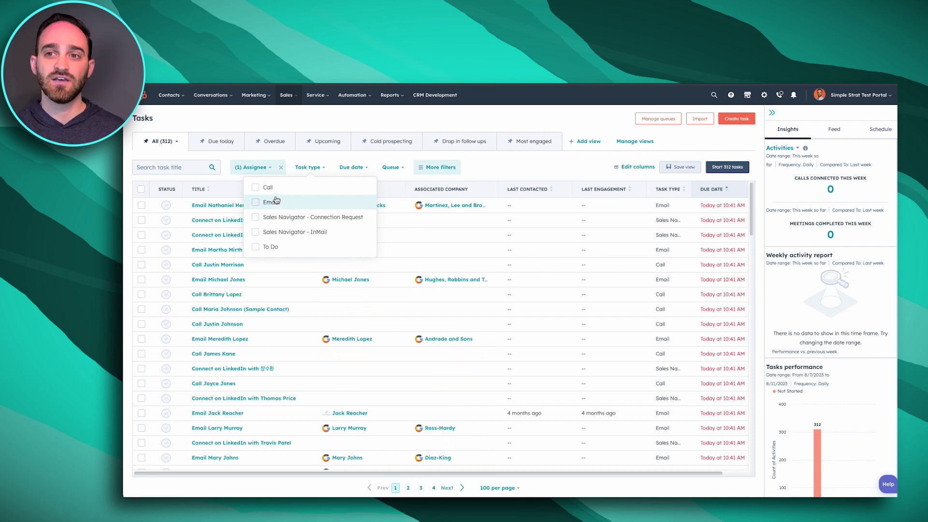
click(275, 188)
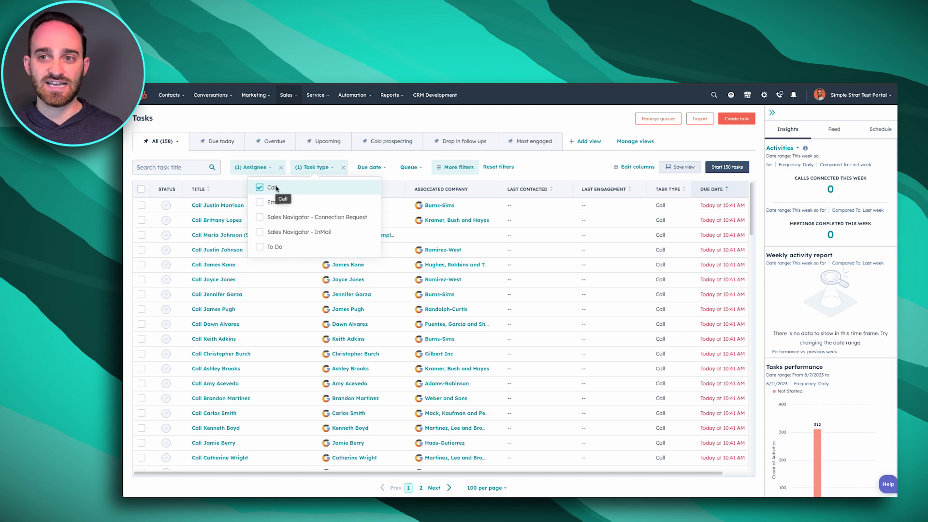
click(301, 112)
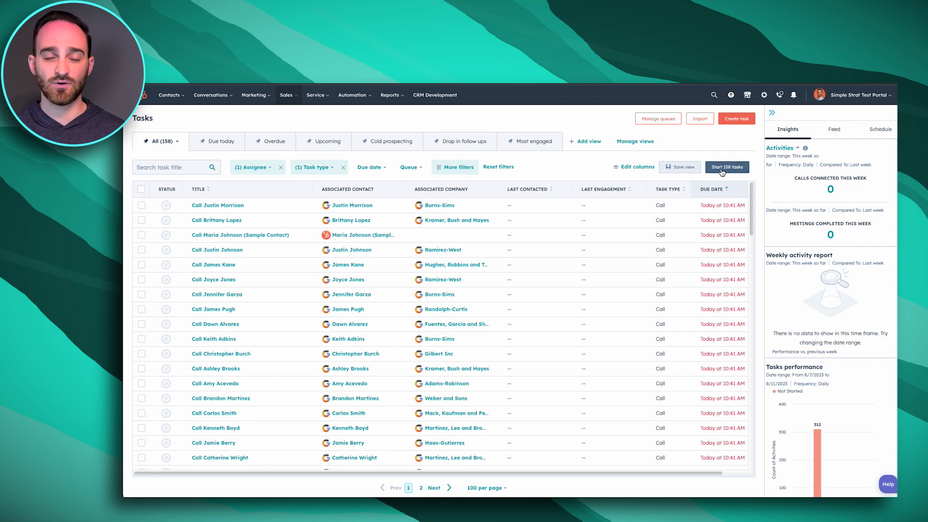
Step: Start the 158-task call queue, close the calling panel, and show the contact's Calls activity
click(722, 173)
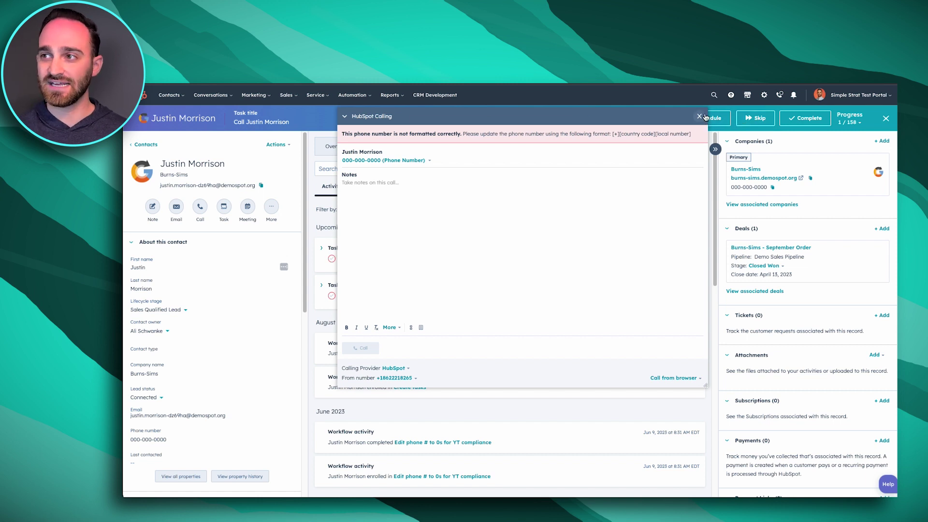
click(699, 116)
click(422, 188)
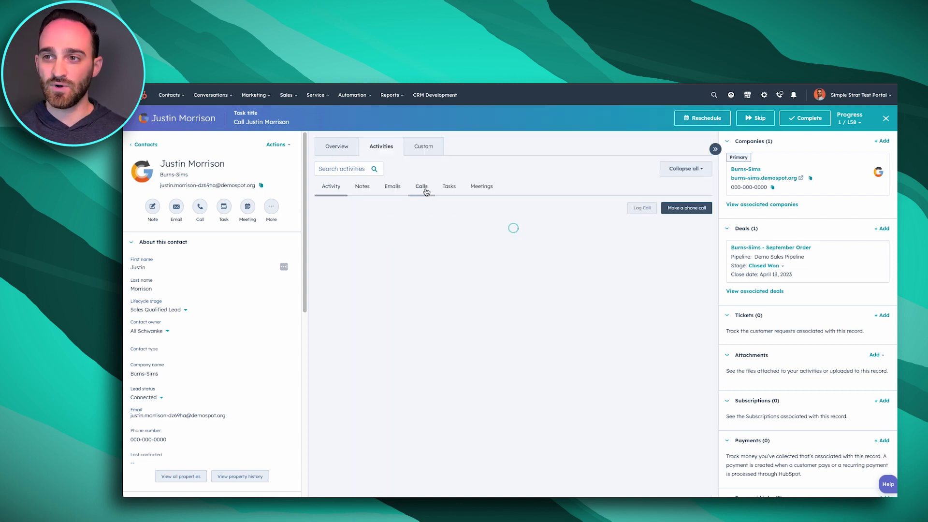
Step: Draft a full-screen call log with outcome Connected and the note 'leave all your notes'
click(642, 209)
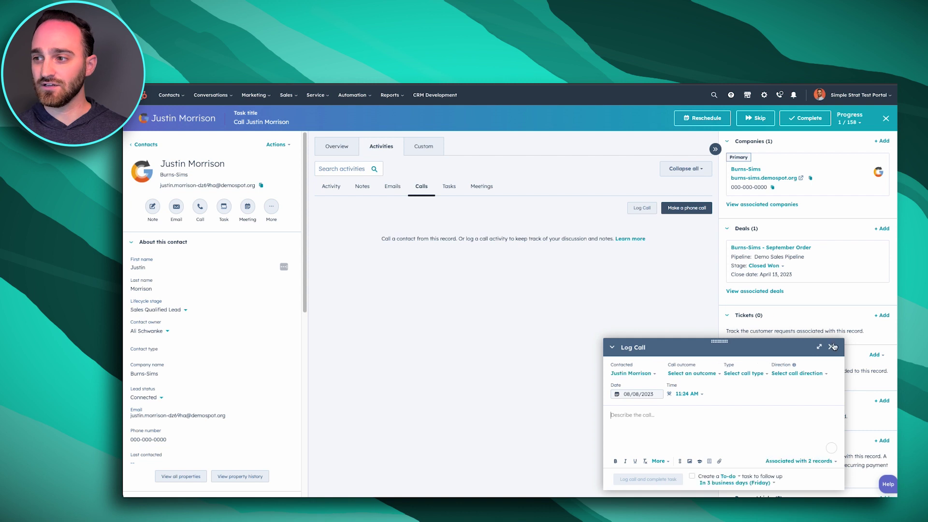
click(822, 348)
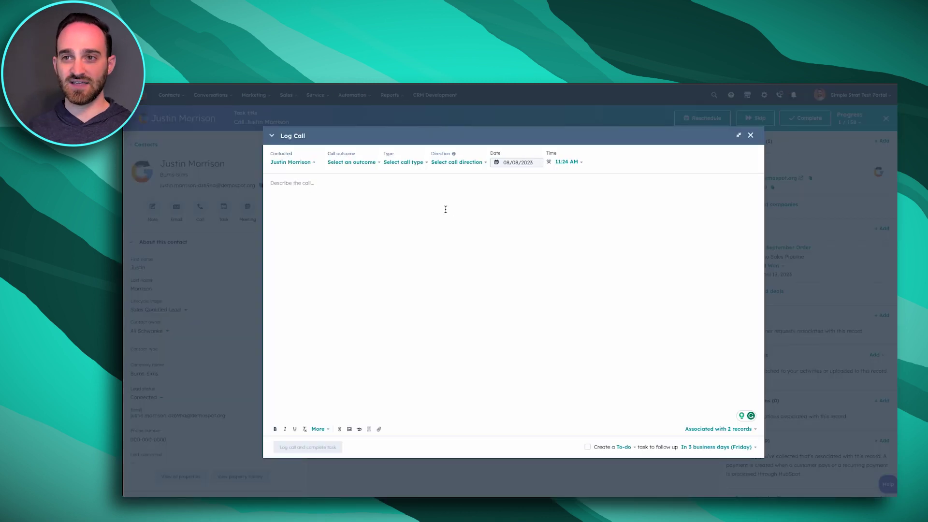
click(361, 162)
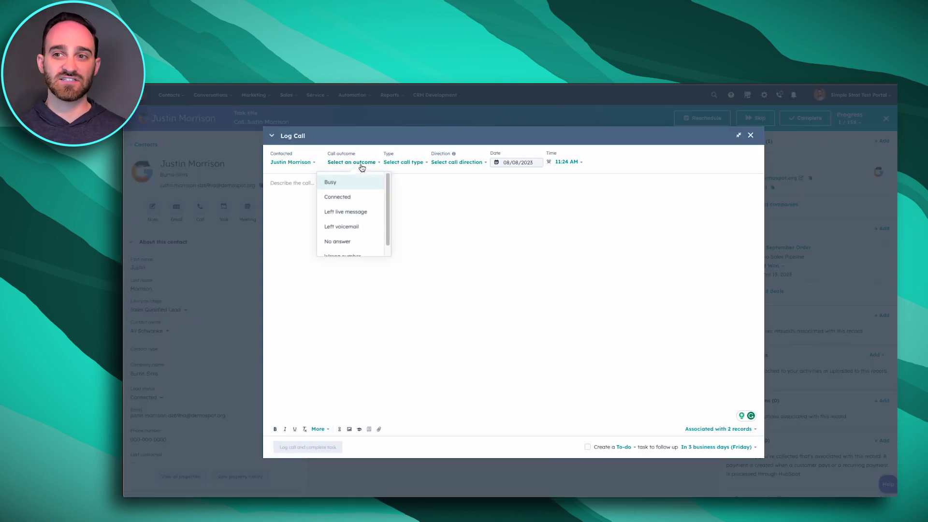
click(354, 198)
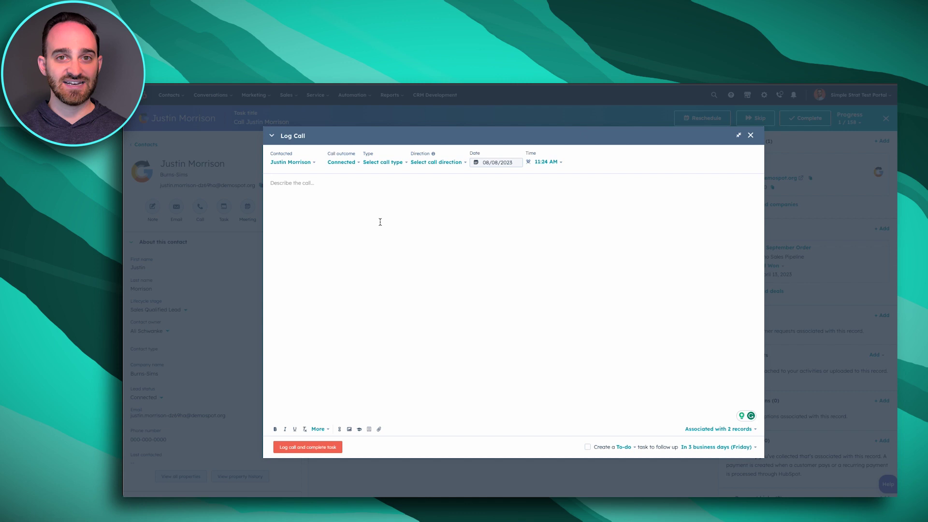
text(leave n)
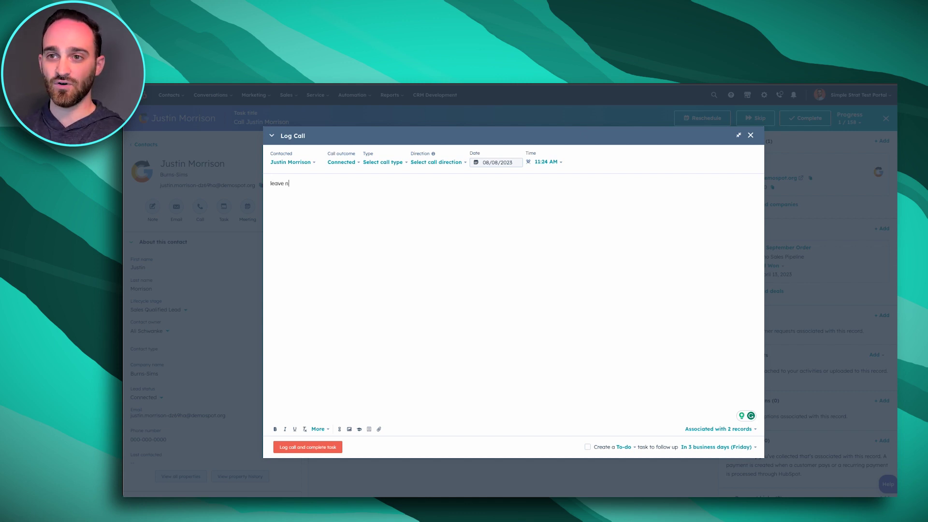
key(BackSpace)
text(all your notes)
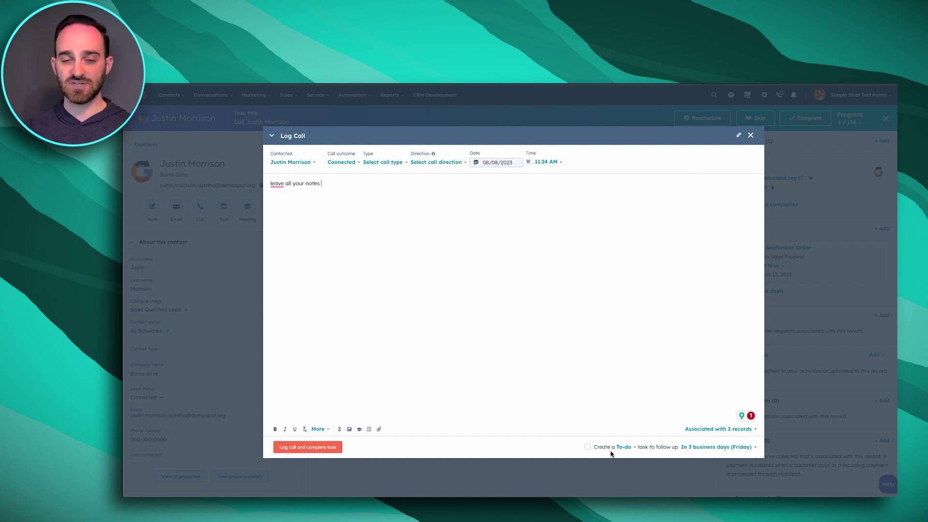
Step: Add a follow-up Call task for 08/17/2023, log the call, and complete task 1
click(702, 447)
scroll(727, 360, up, 2)
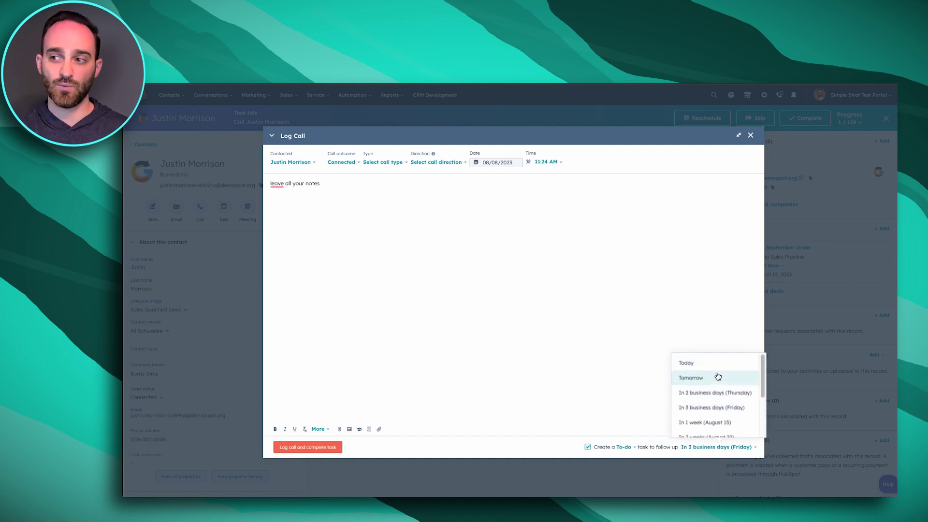
click(713, 380)
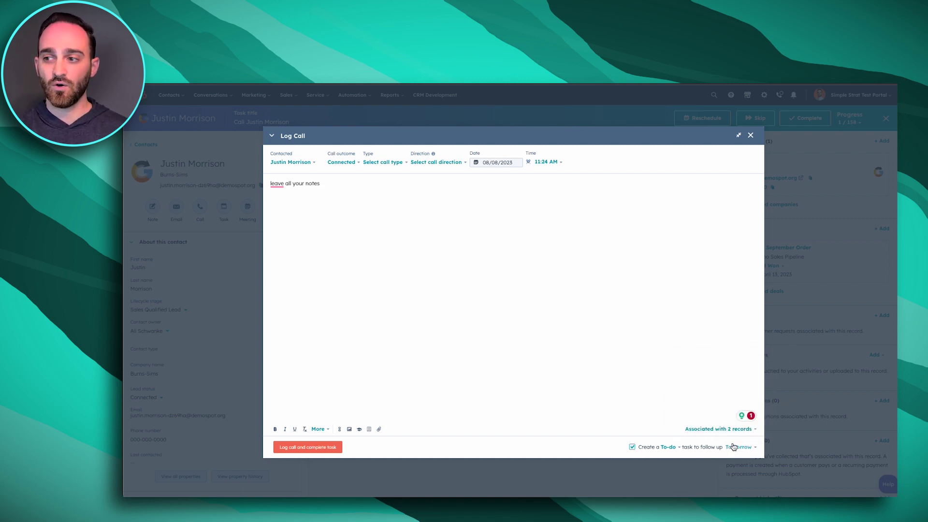
click(736, 446)
scroll(736, 413, down, 3)
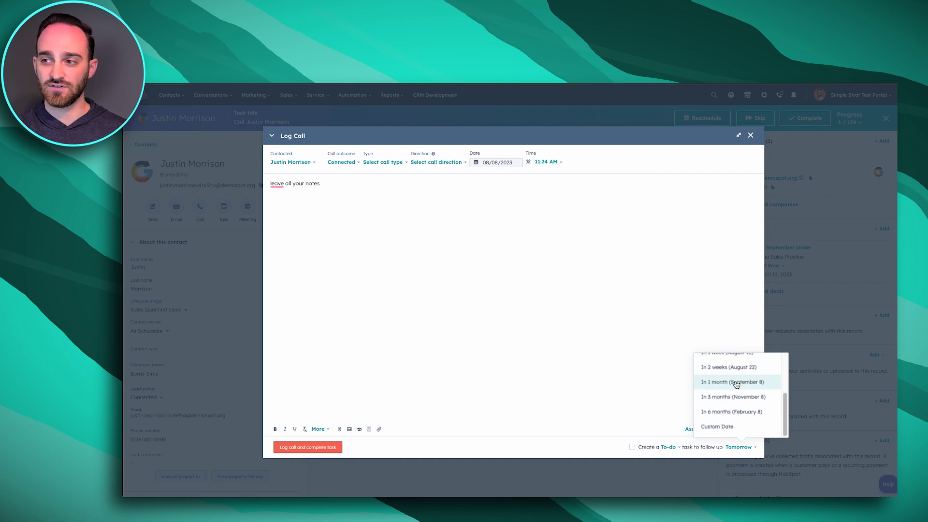
click(719, 425)
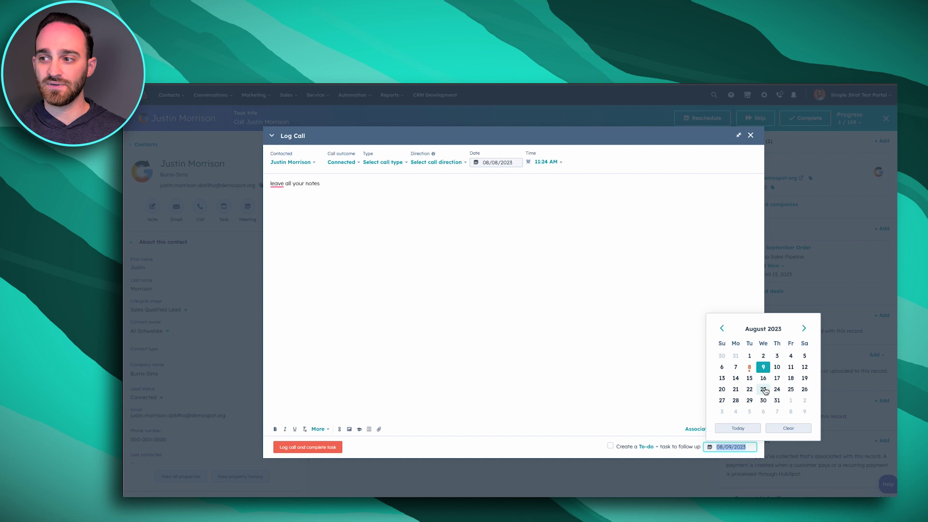
click(777, 378)
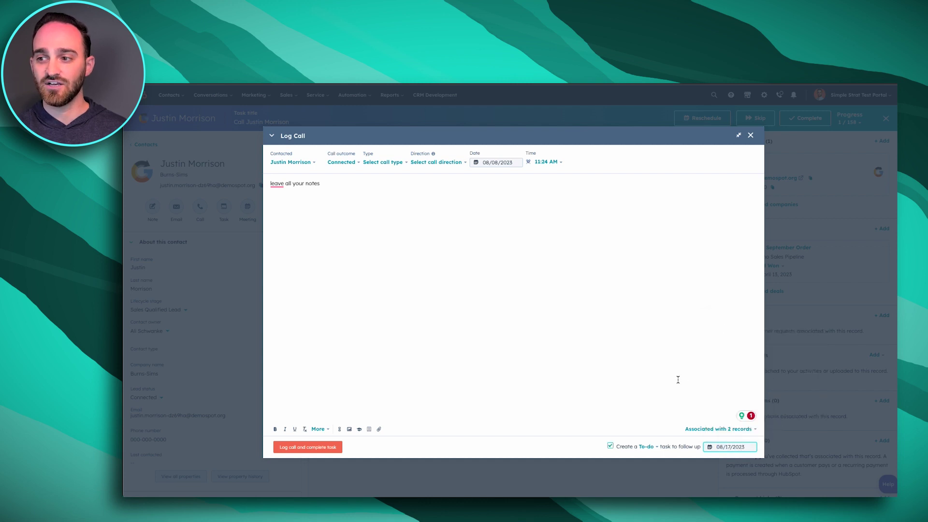
click(646, 447)
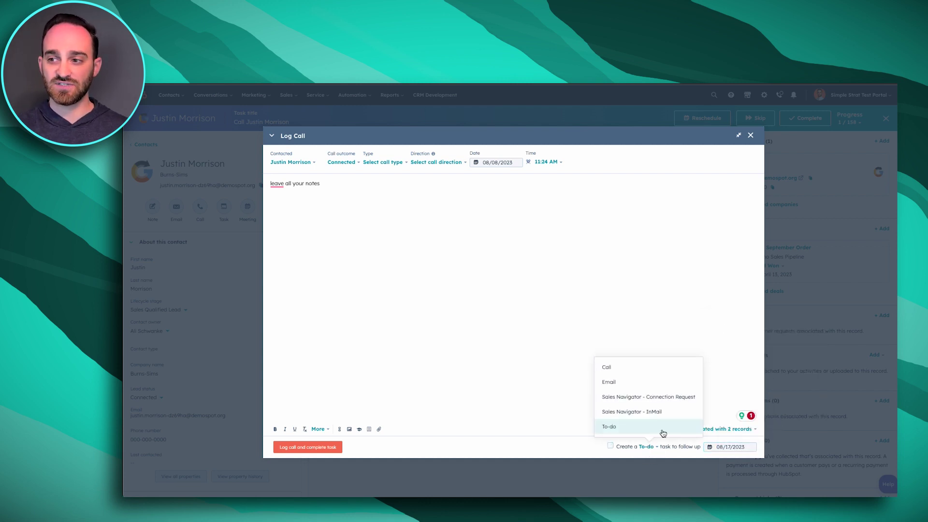
click(641, 369)
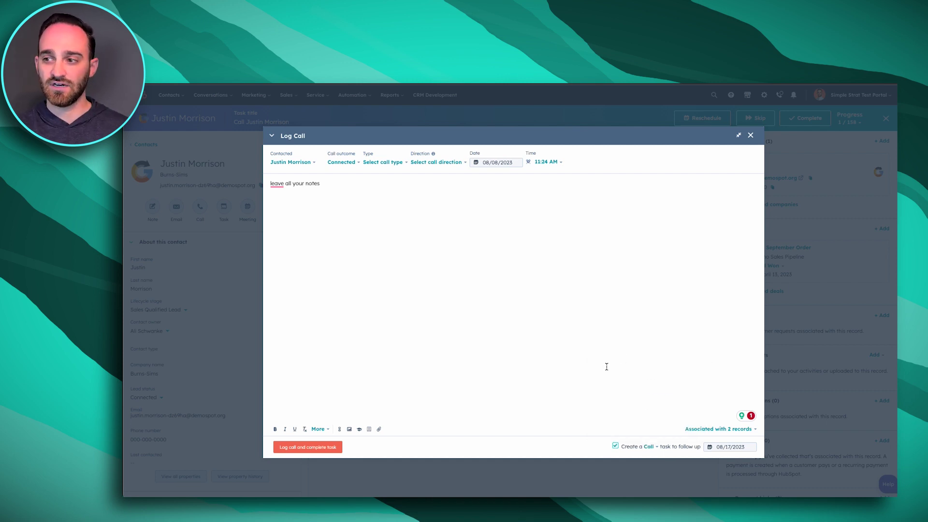
click(337, 447)
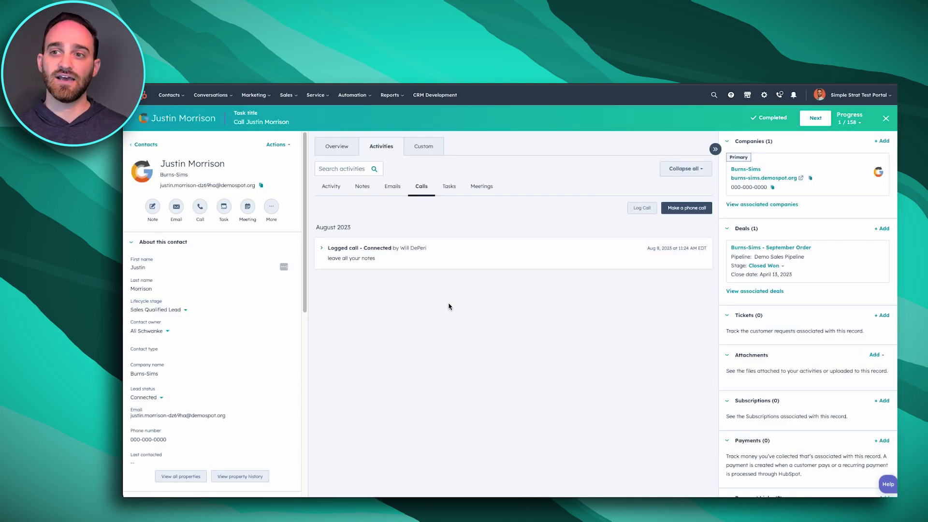
Step: Show the current contact's Tasks sub-tab in the call queue
click(451, 187)
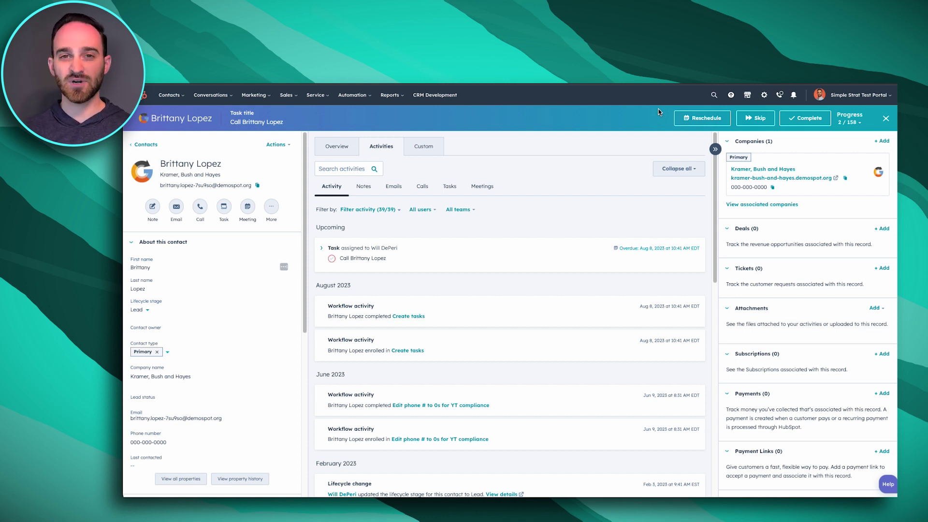
Step: Leave task 2's due date unchanged and skip ahead to task 3 of 158
click(705, 121)
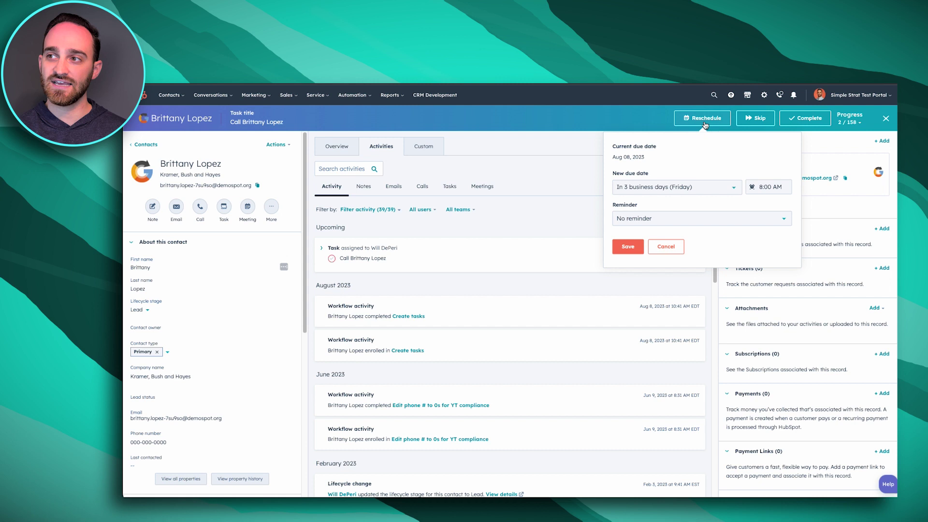
click(676, 248)
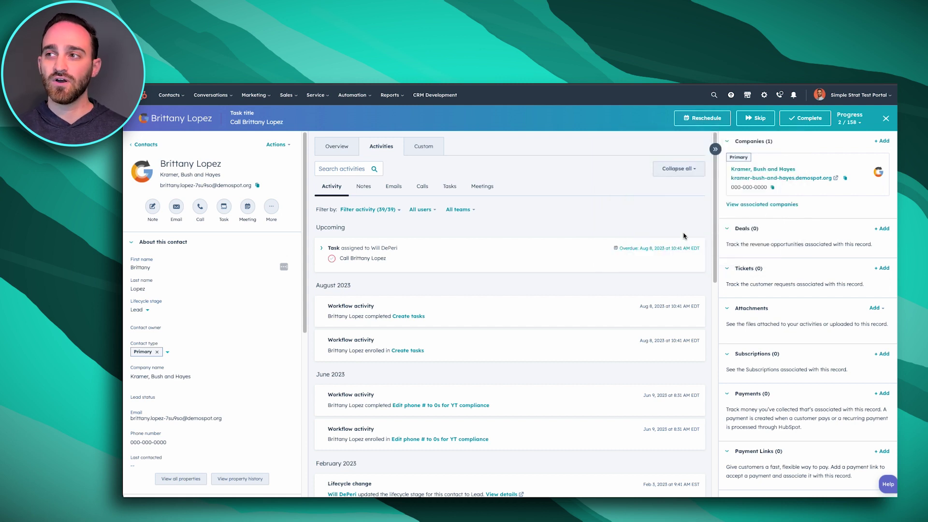
click(760, 118)
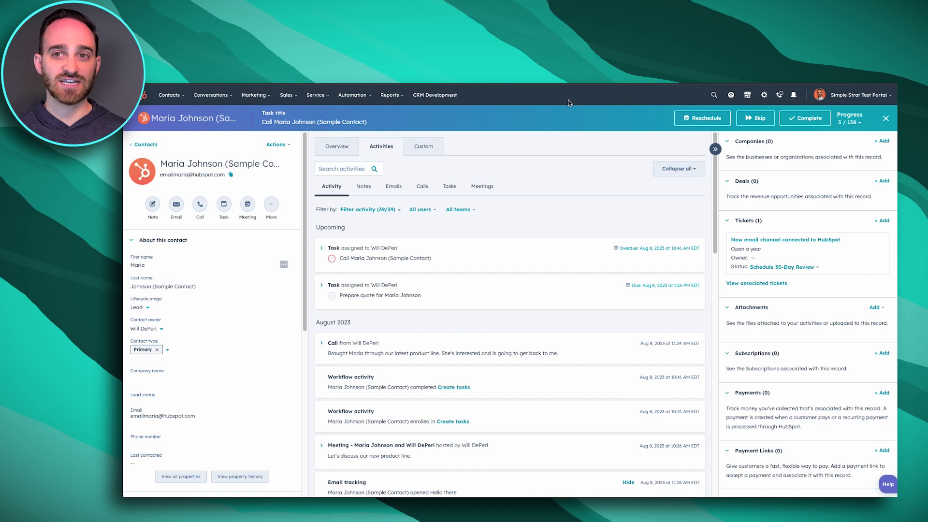
Step: Go to Contacts > Contacts, filter to My contacts, then switch to the My Last Contact view
click(162, 93)
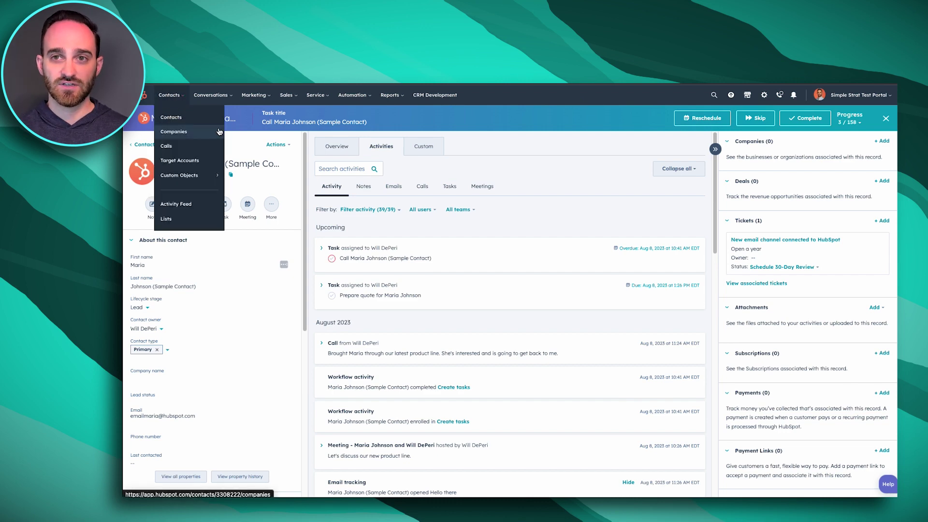
click(188, 118)
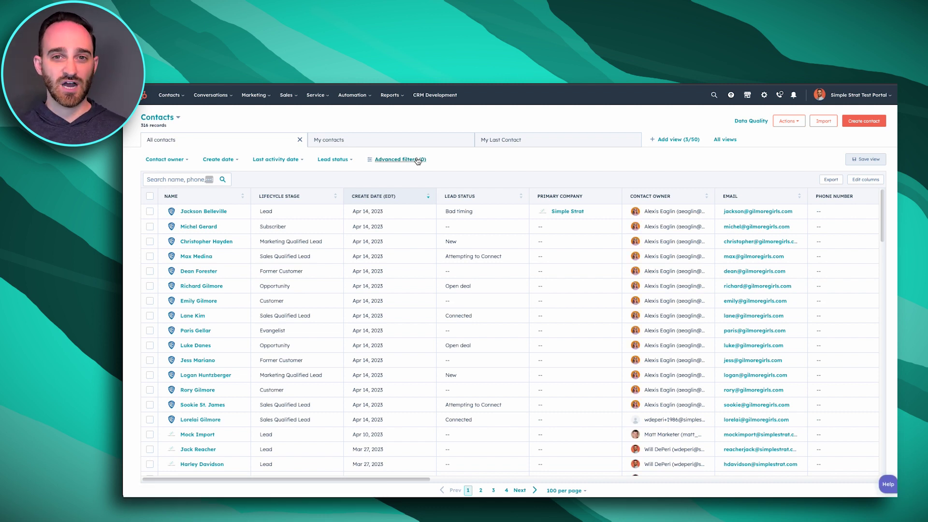
click(398, 141)
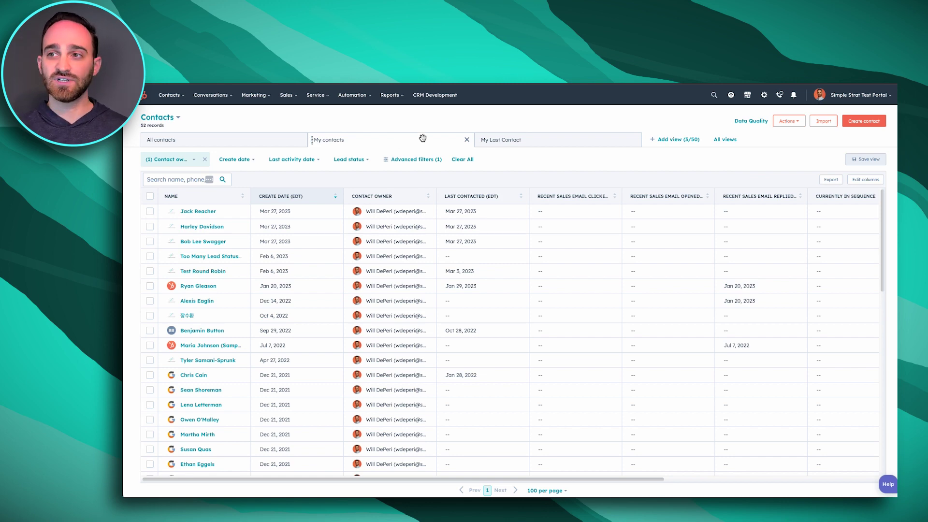
click(523, 142)
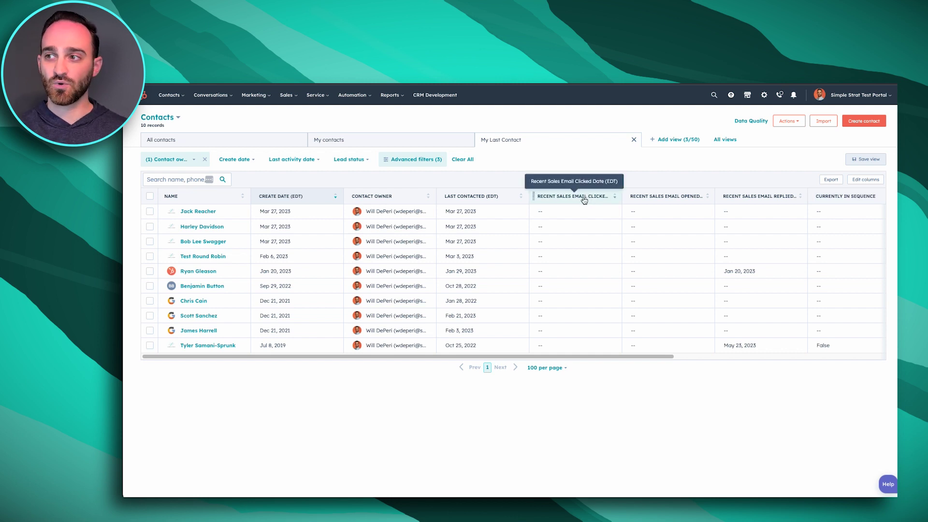
Step: Sort the contacts by Recent Sales Email Replied, then by Last Contacted (EDT)
click(776, 199)
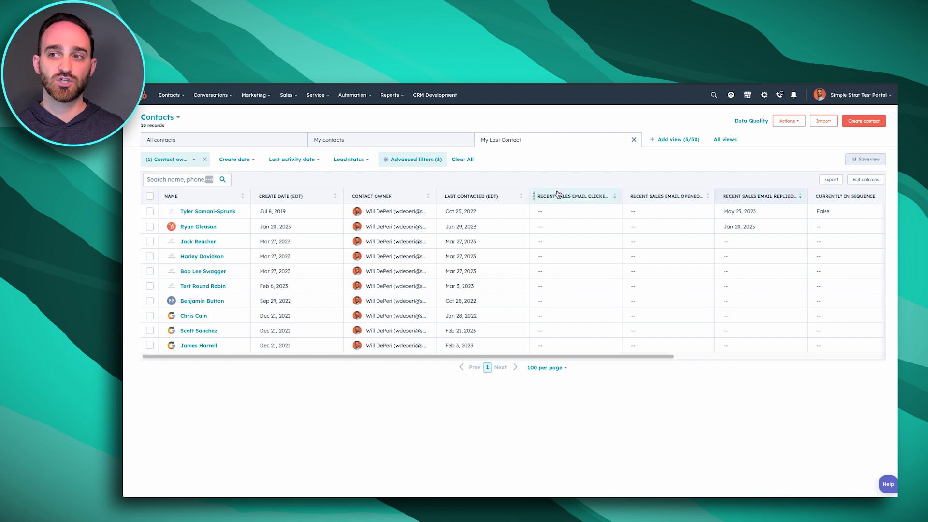
click(478, 199)
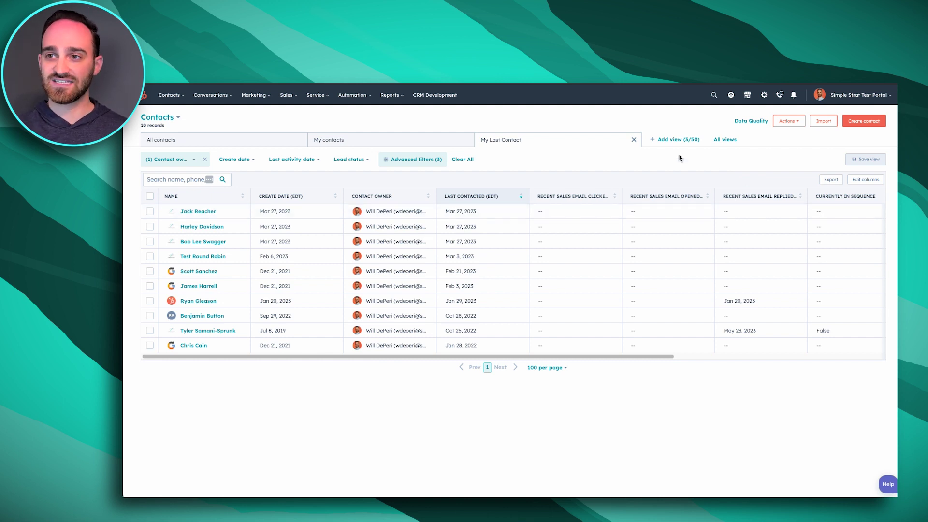
click(412, 160)
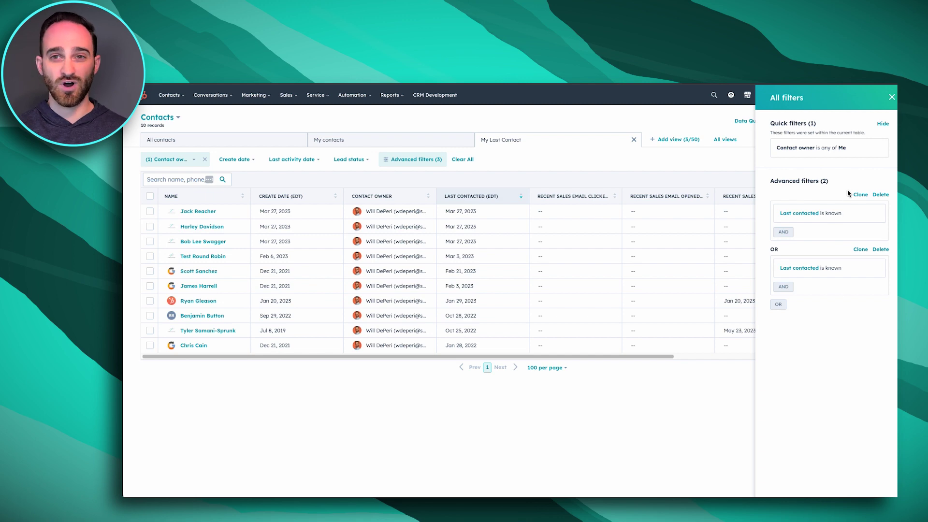
click(892, 98)
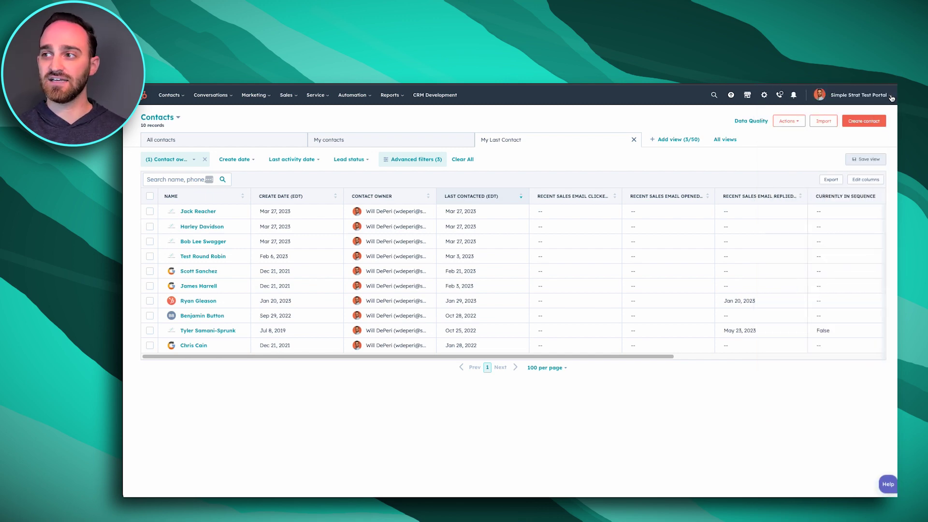
click(865, 179)
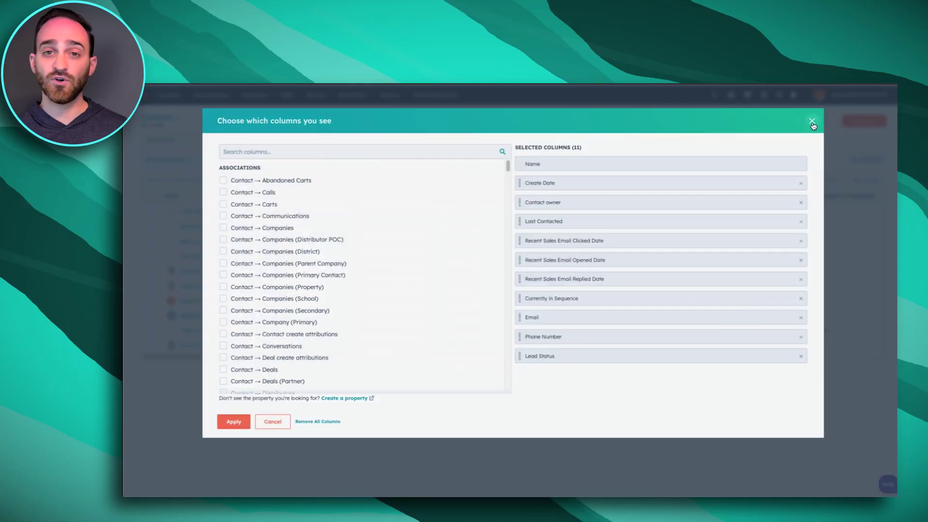
click(812, 122)
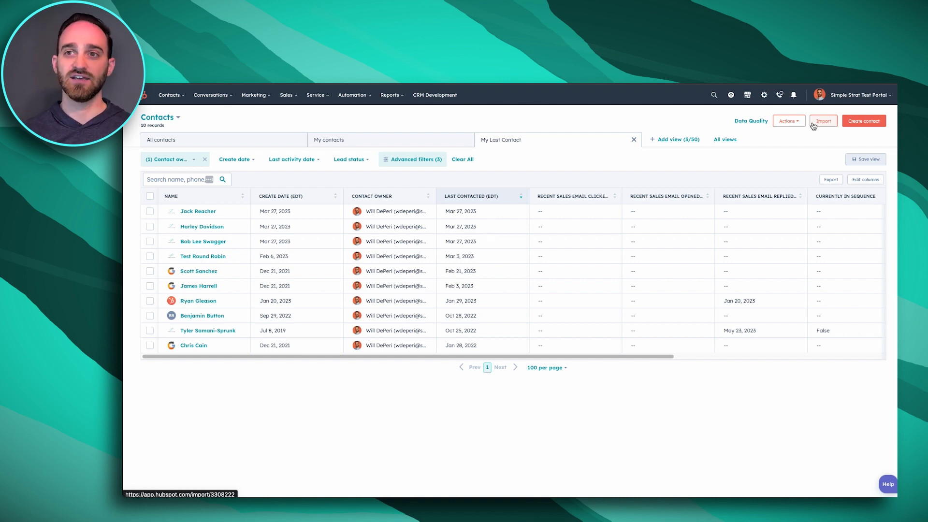
Step: Go to Sales > Deals and toggle from table view back to the Demo Sales Pipeline board
click(286, 94)
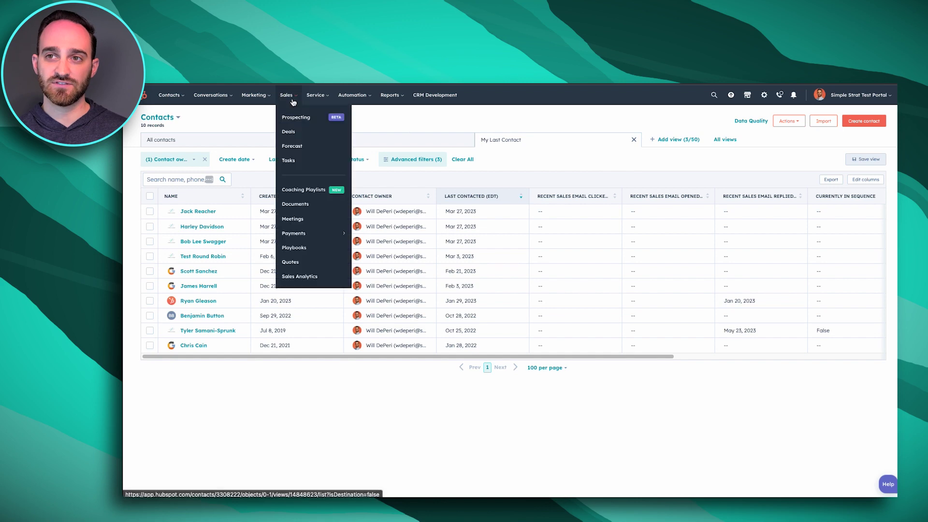
click(309, 132)
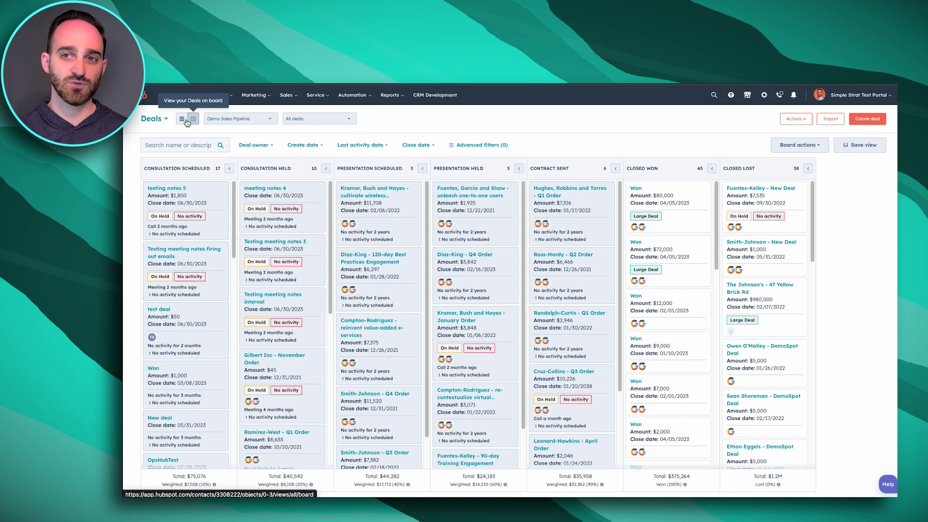
click(183, 120)
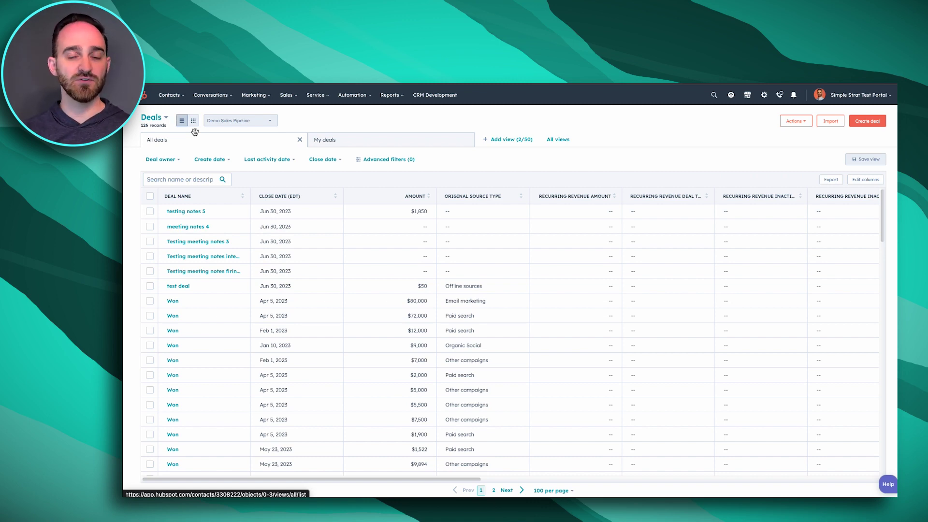
click(194, 120)
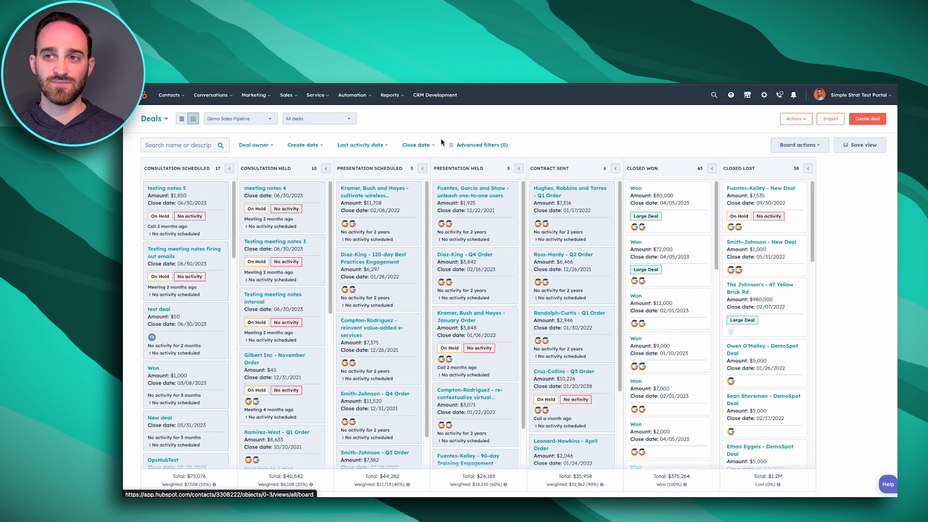
Step: Switch the Demo Sales Pipeline board from the All deals view to My deals
click(309, 119)
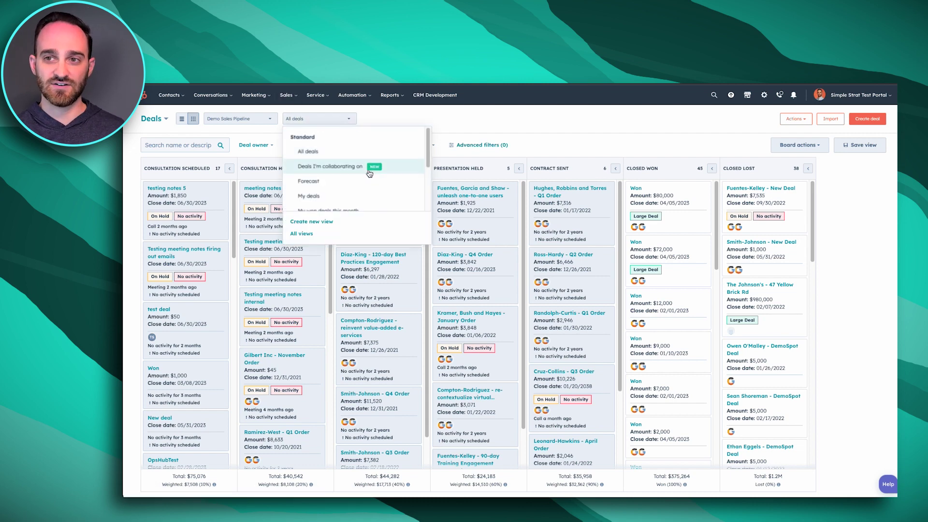
click(350, 197)
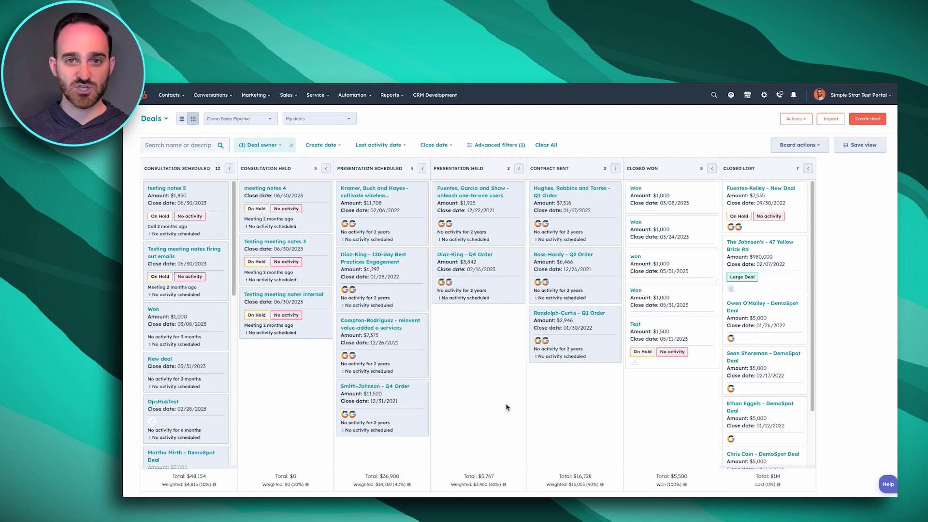
Step: Open Edit board from the board actions and review the Cards display settings
click(801, 149)
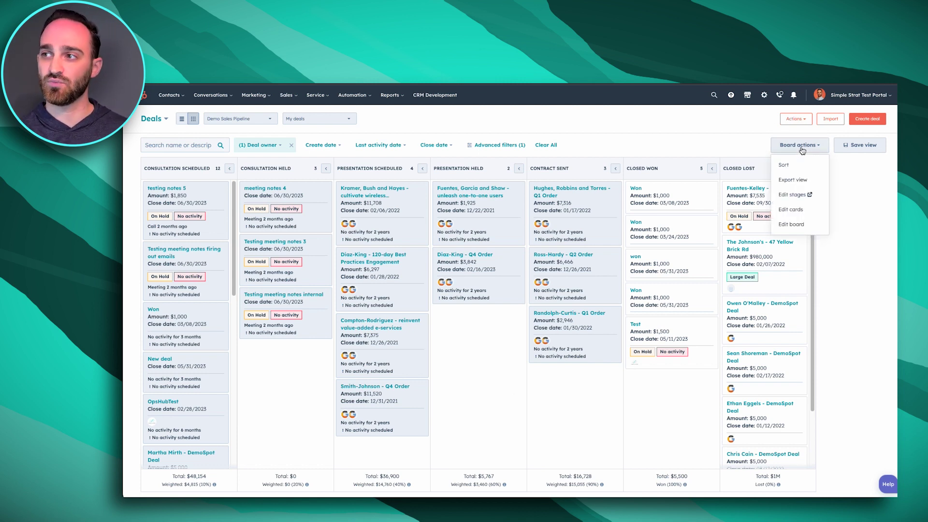
click(816, 224)
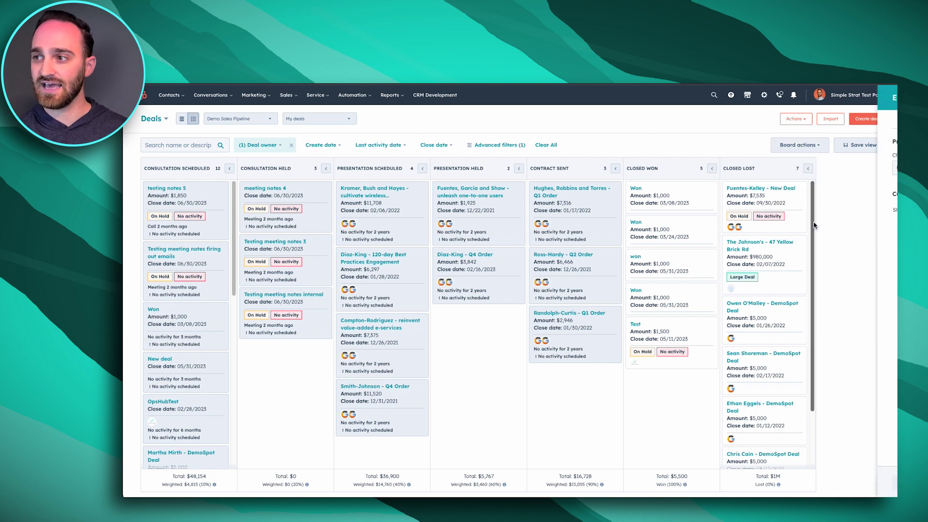
click(702, 120)
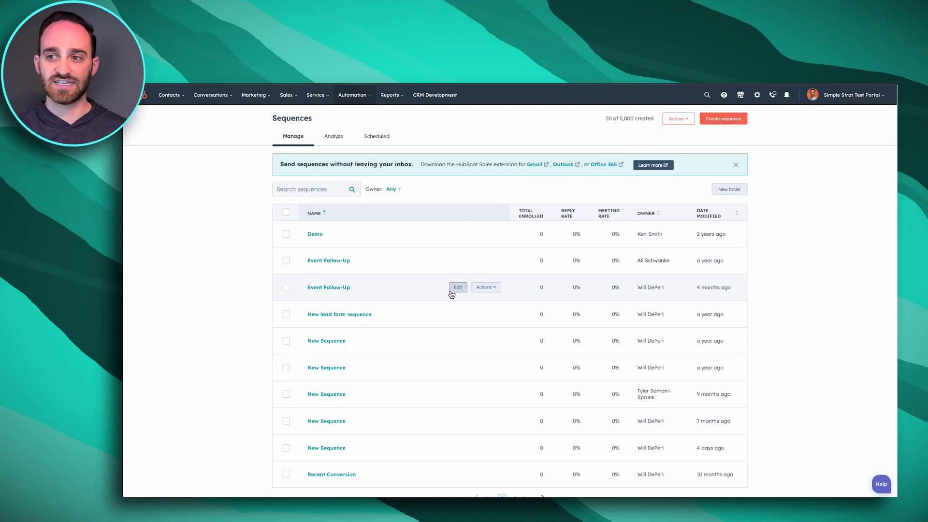
Step: Open the Event Follow-Up sequence for editing from the Sequences list
click(451, 290)
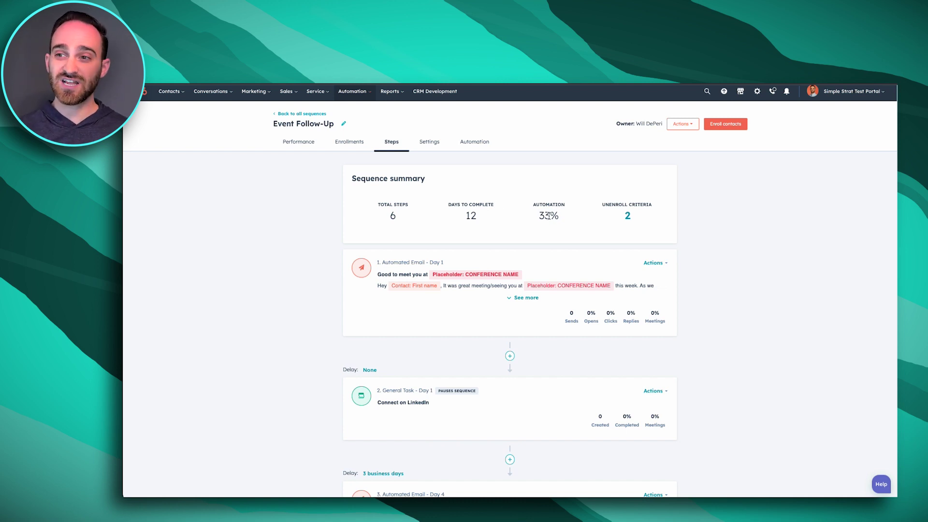
Step: Expand the Day 1 email's full text, then review steps through the Day 8 call and manual-email tasks
scroll(549, 215, down, 2)
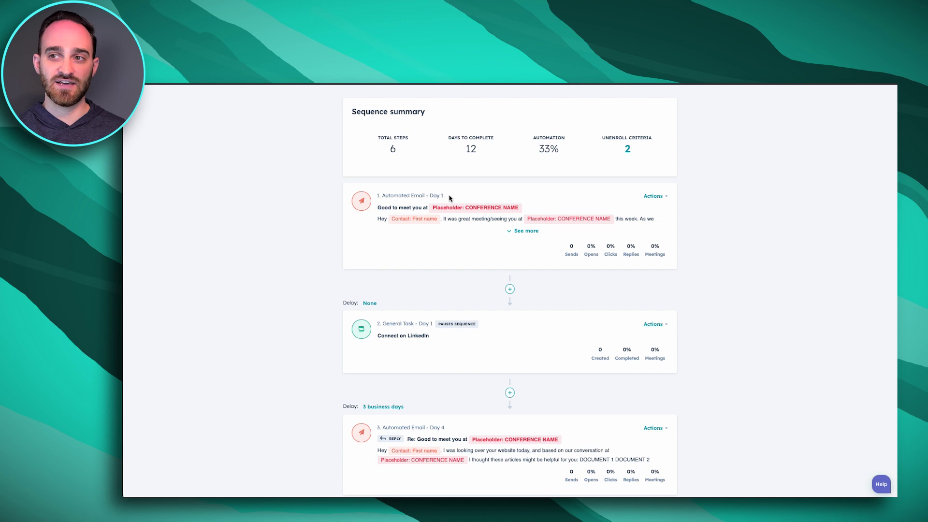
click(513, 233)
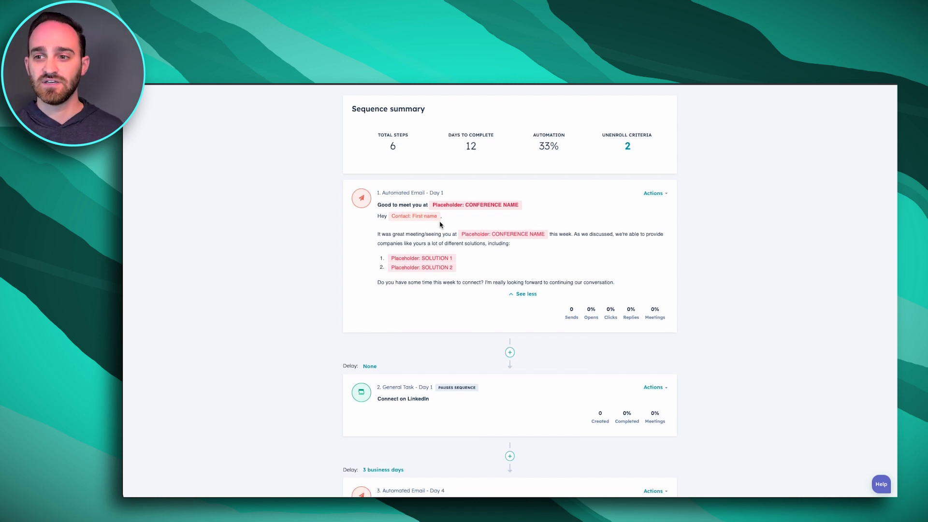
scroll(530, 264, down, 2)
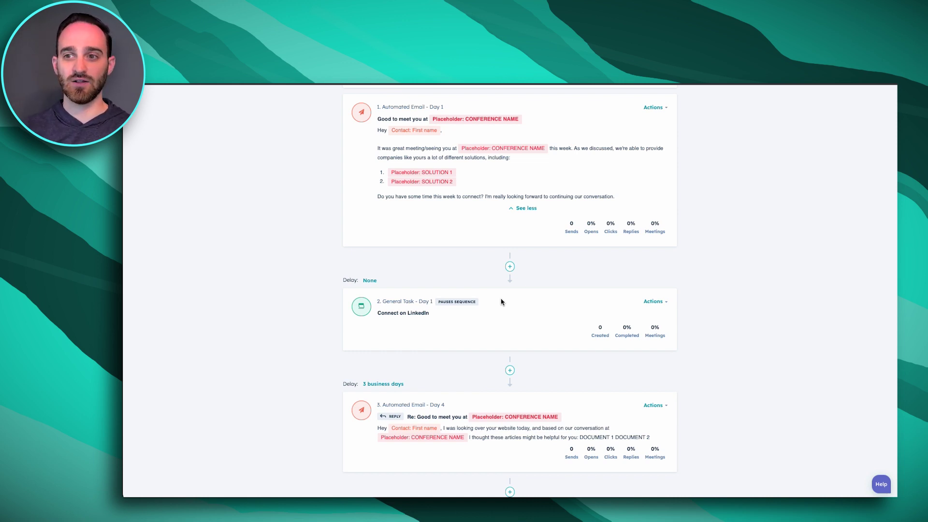
scroll(500, 301, down, 1)
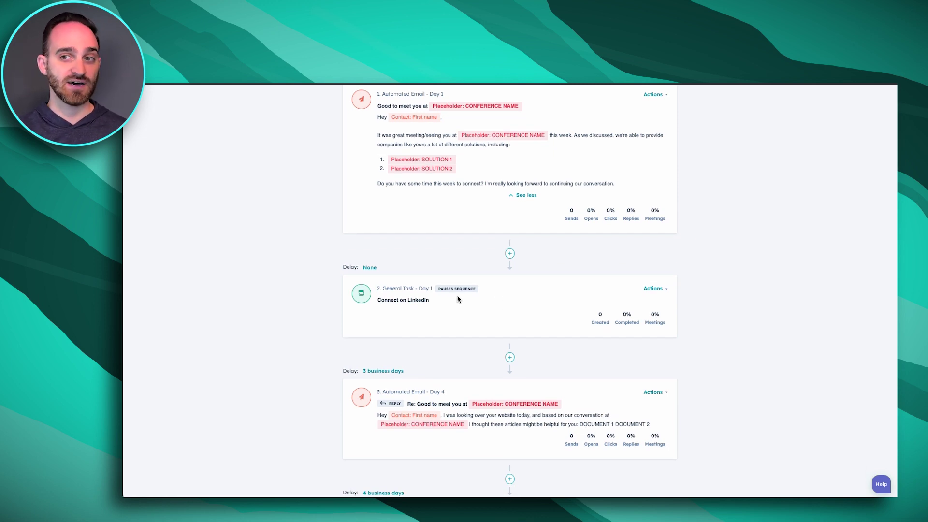
scroll(457, 298, down, 5)
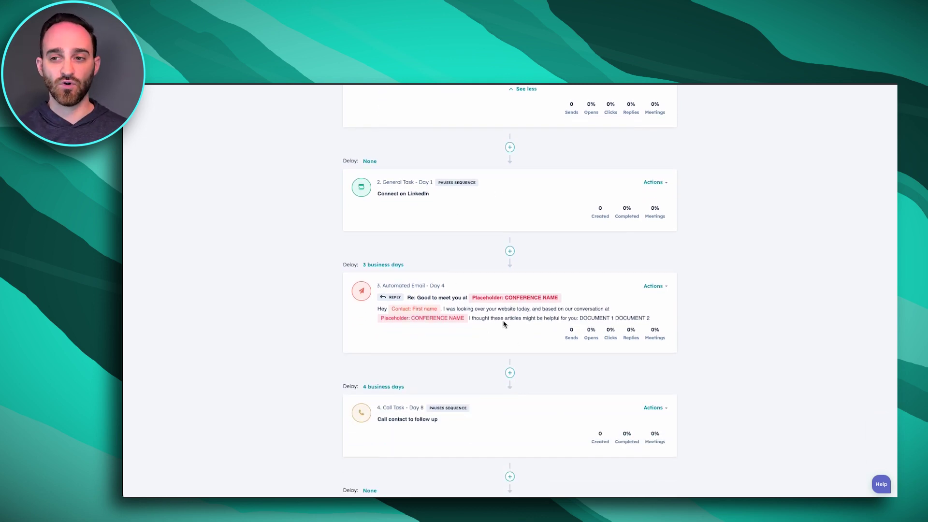
scroll(504, 324, down, 3)
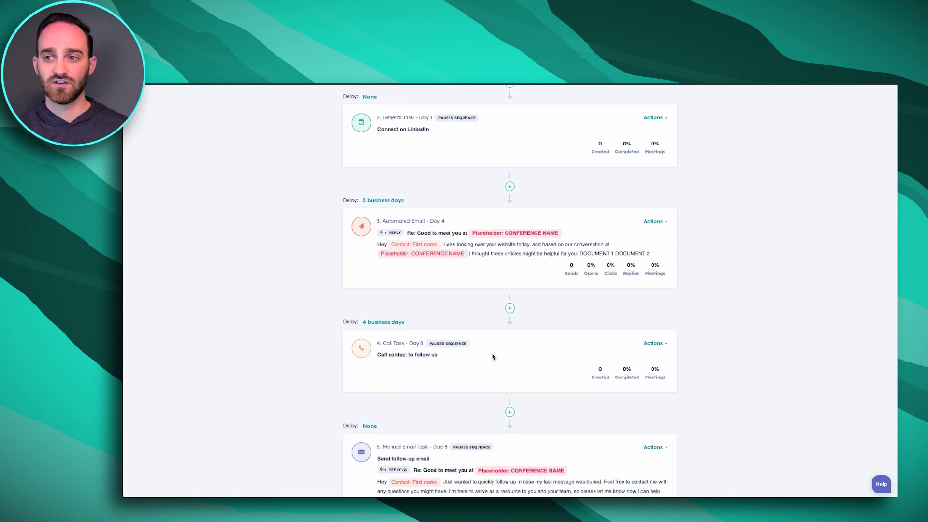